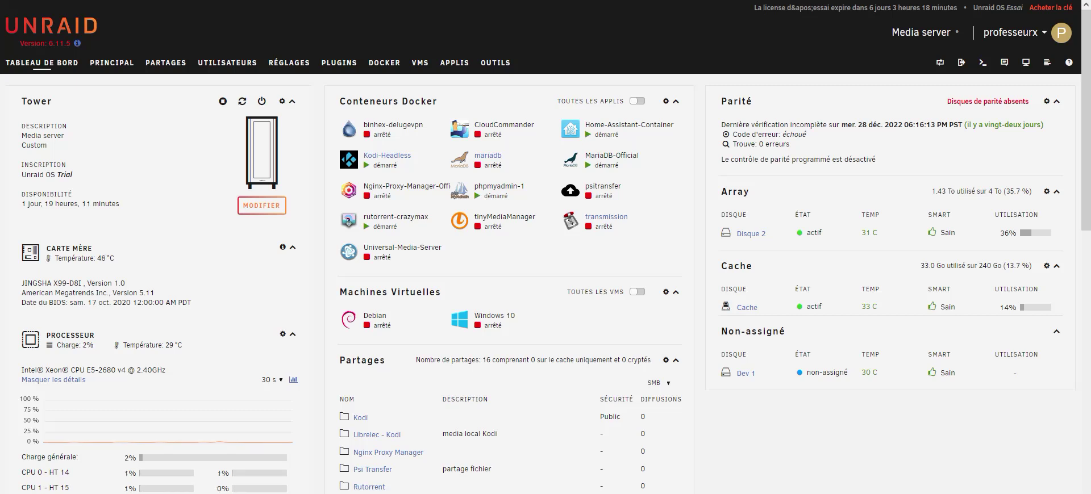
- Look through the server dashboard's processor, memory, network interface, VPN, fan, share and user sections
scroll(117, 432, down, 7)
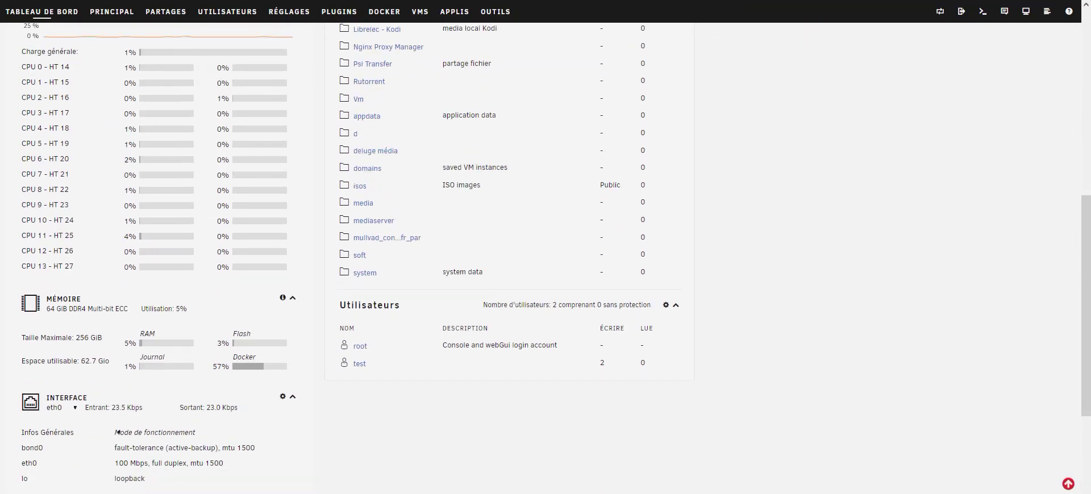
scroll(118, 432, down, 1)
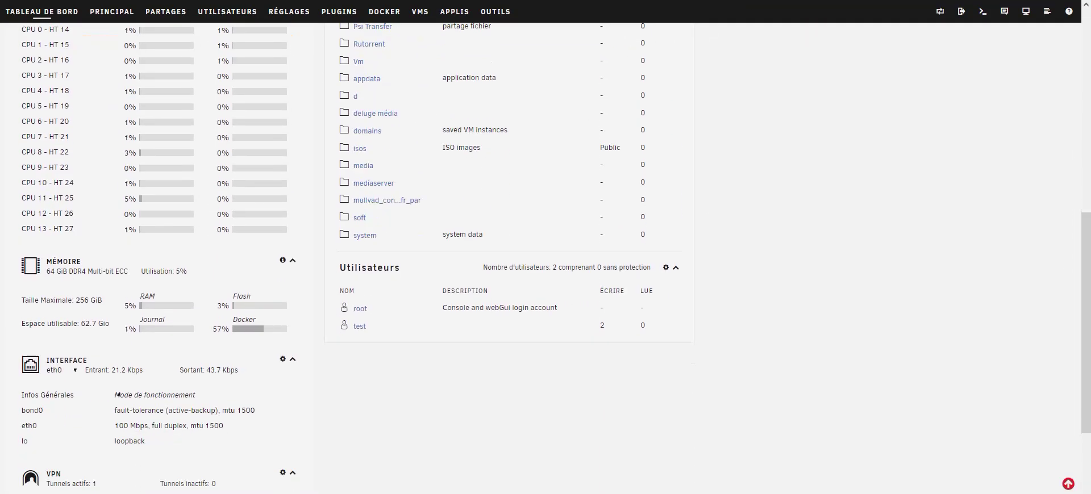
scroll(117, 395, down, 3)
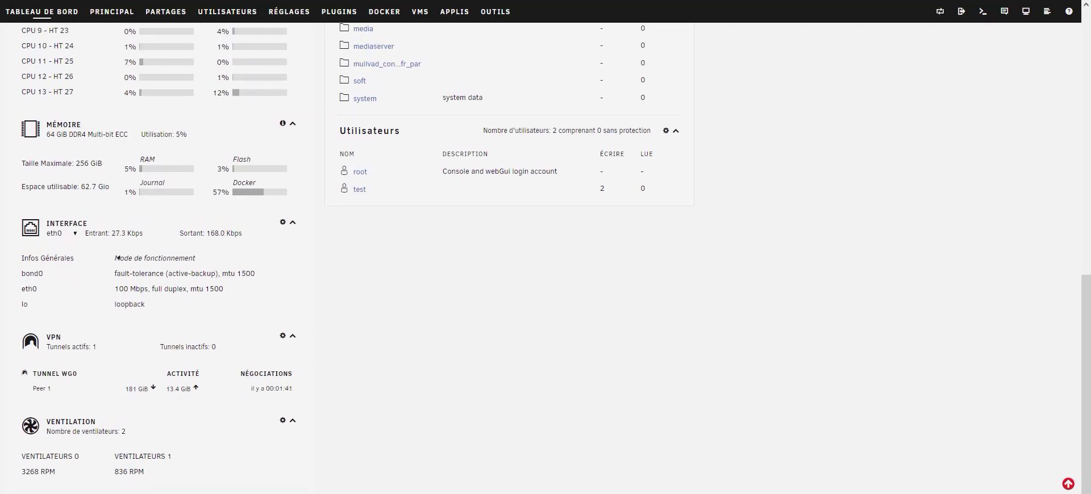
scroll(118, 258, up, 1)
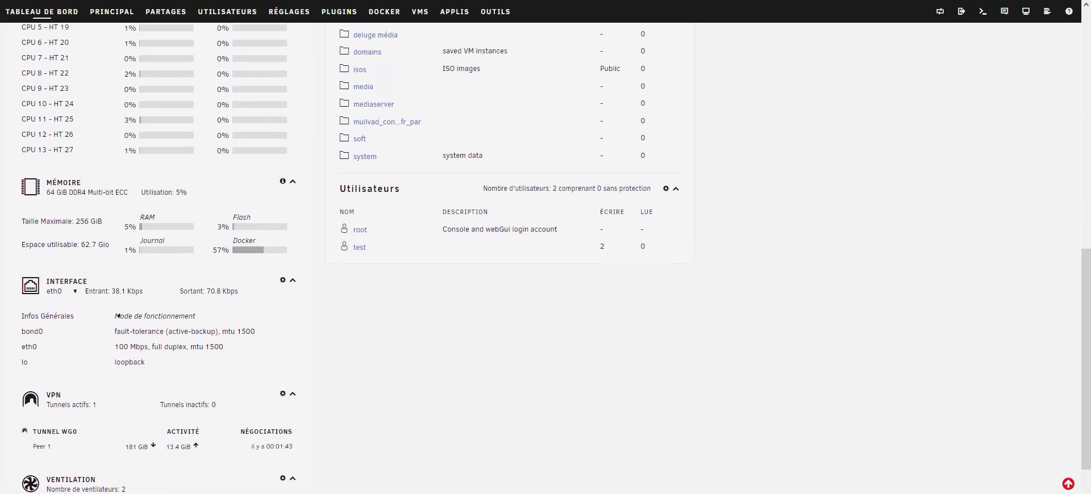
scroll(117, 318, up, 9)
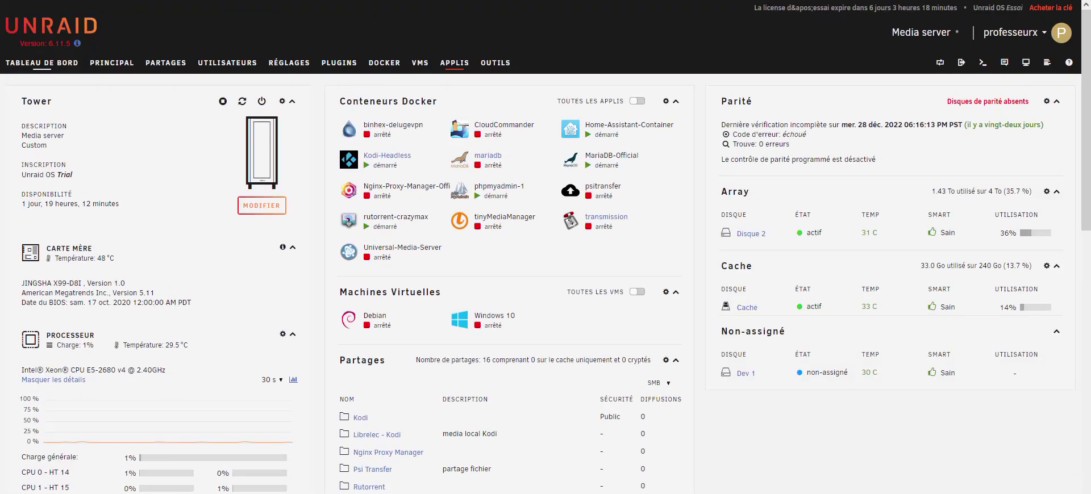
- Search the application catalogue for "rutorrent crazymax"
click(454, 63)
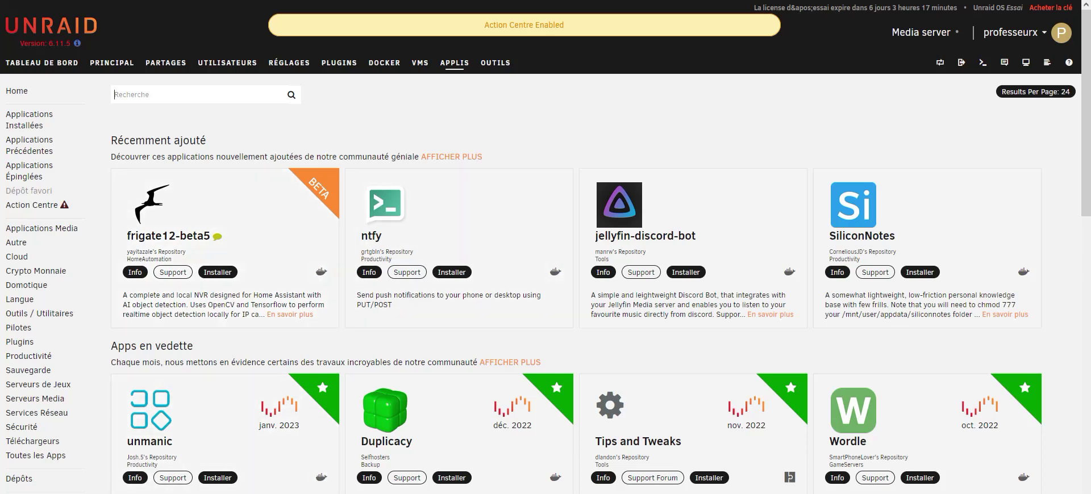
text(rutorr)
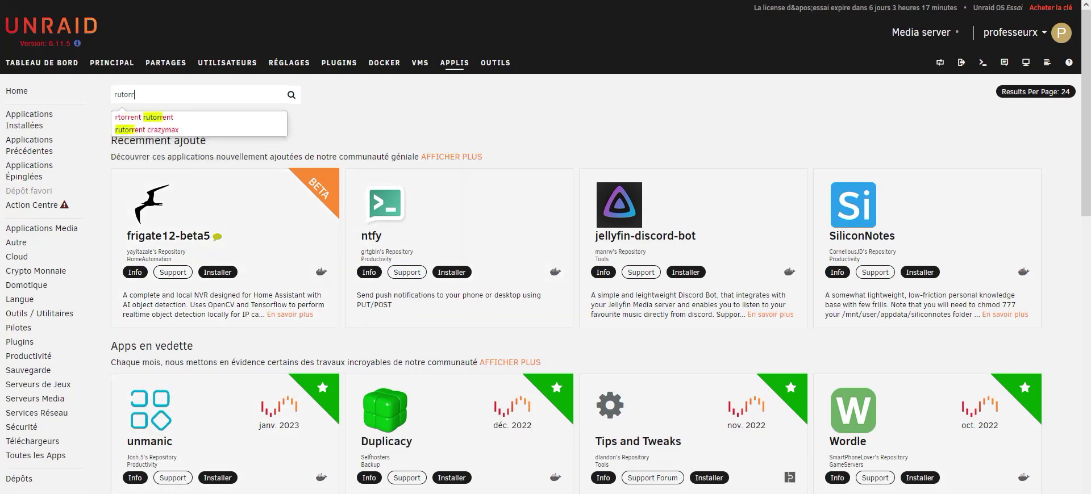
key(Down)
key(Down)
key(Return)
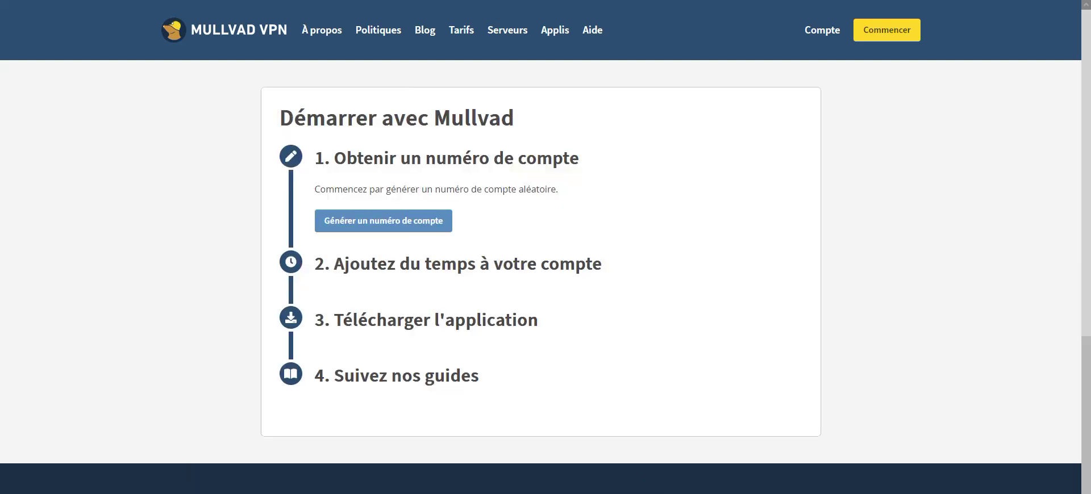
- Generate a new account number on the Mullvad VPN sign-up page and review the steps for adding time
click(383, 220)
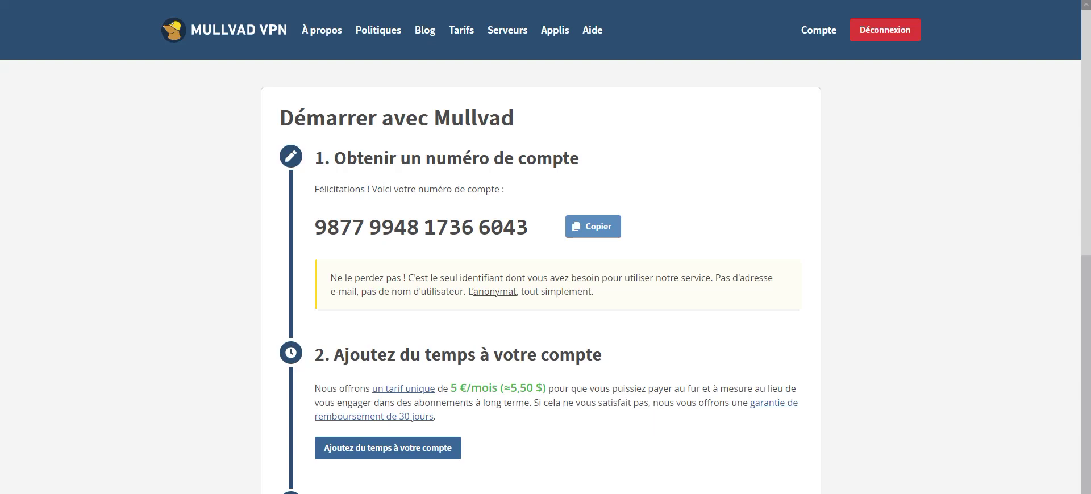
scroll(546, 247, down, 1)
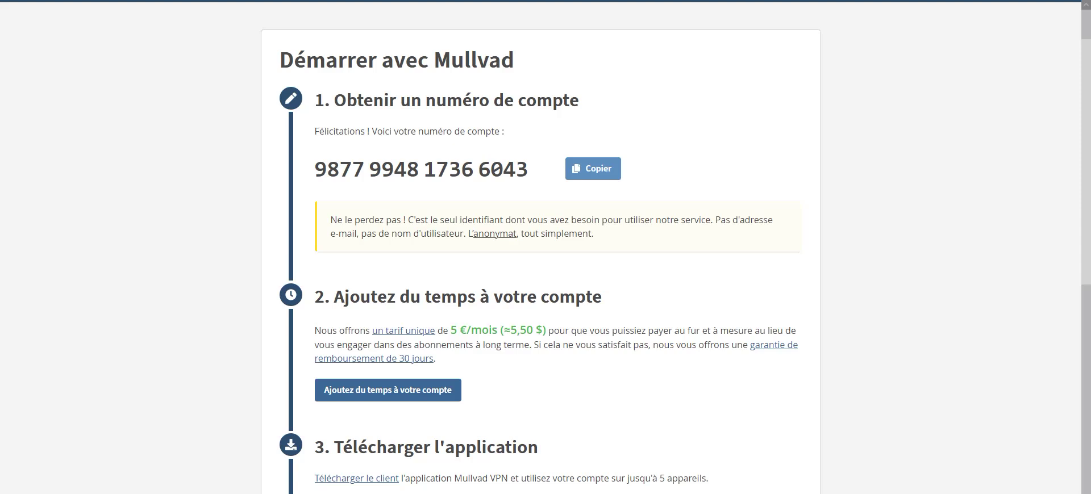
scroll(546, 247, up, 1)
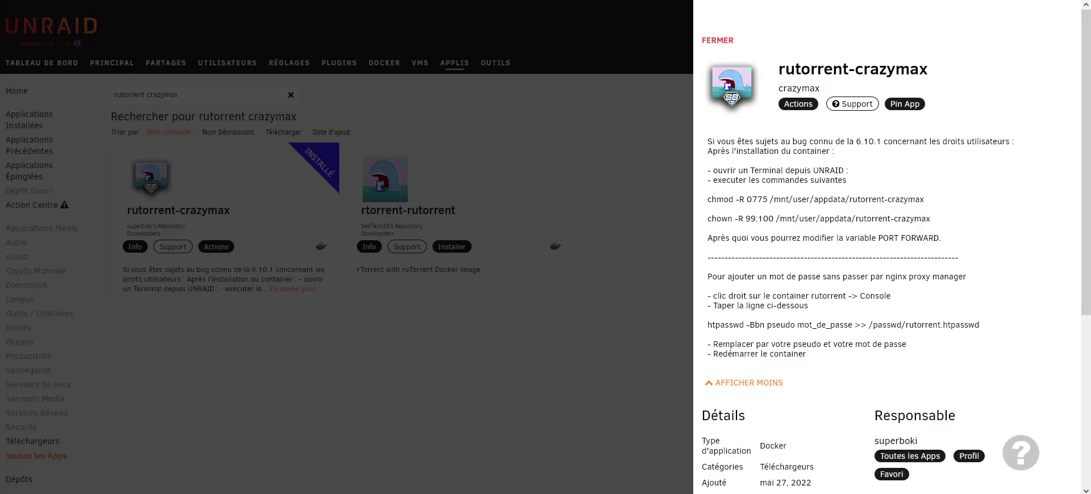
- Close the rutorrent-crazymax details and open that container's configuration for editing from the dashboard
key(Escape)
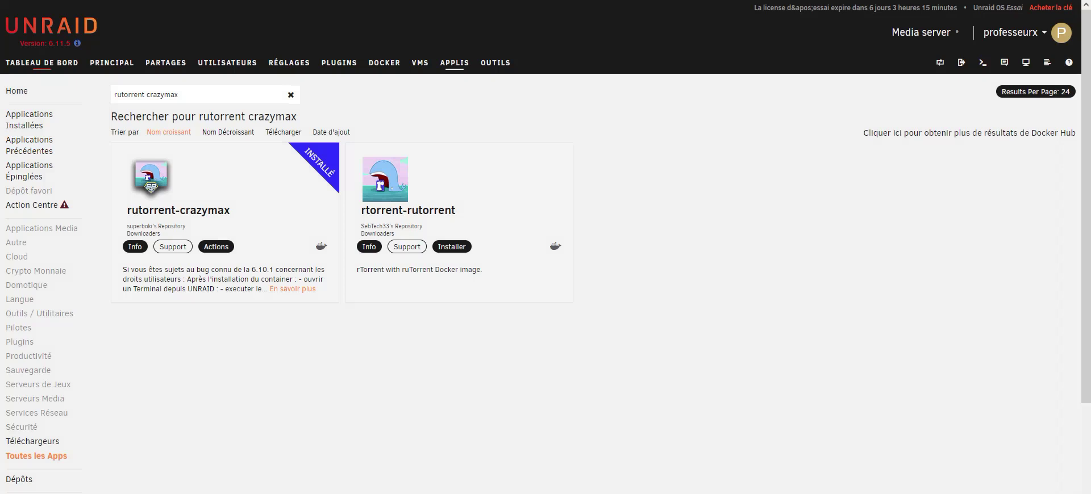
click(42, 62)
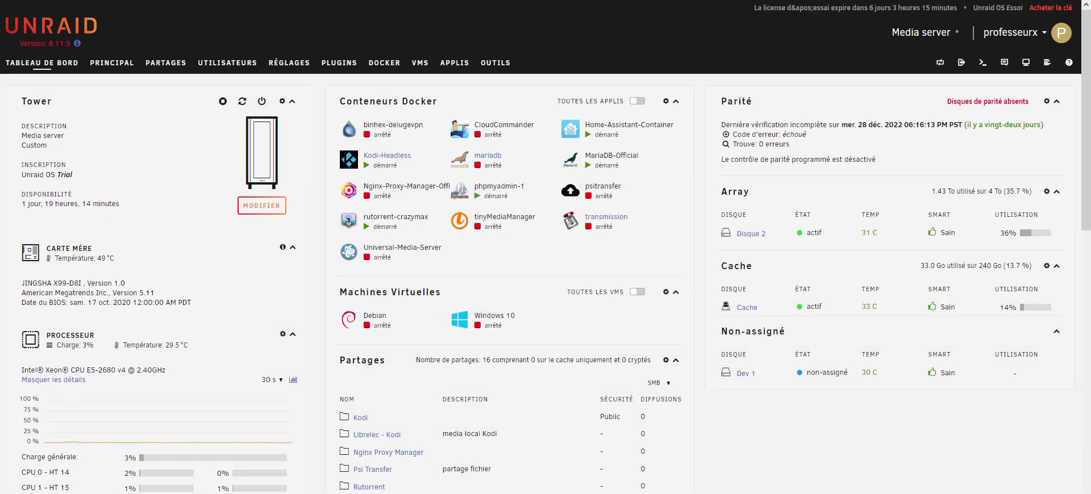
click(348, 221)
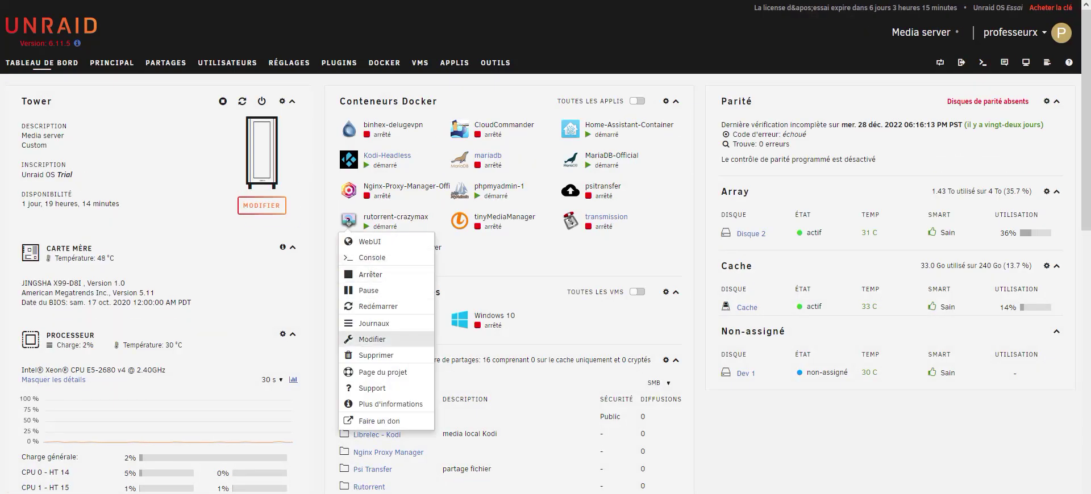
click(356, 339)
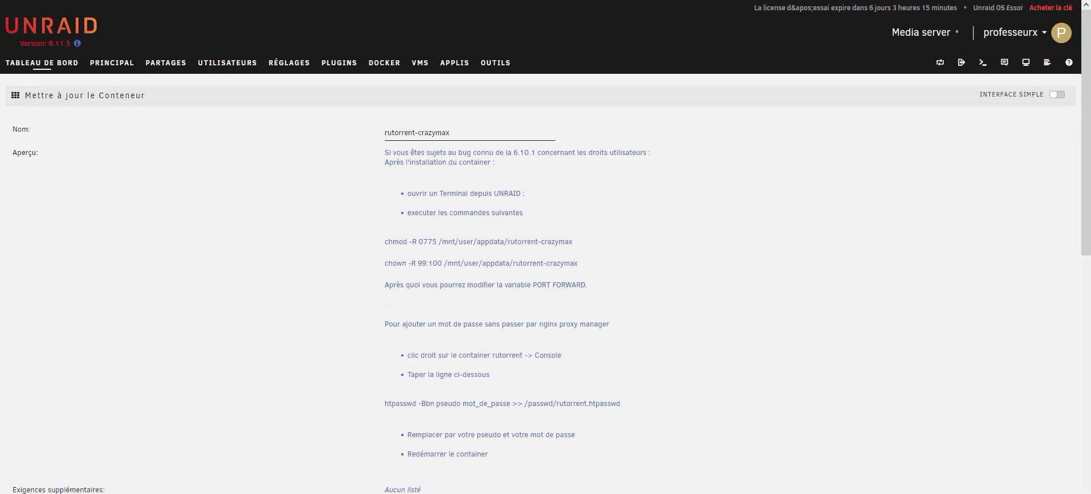
scroll(545, 261, down, 3)
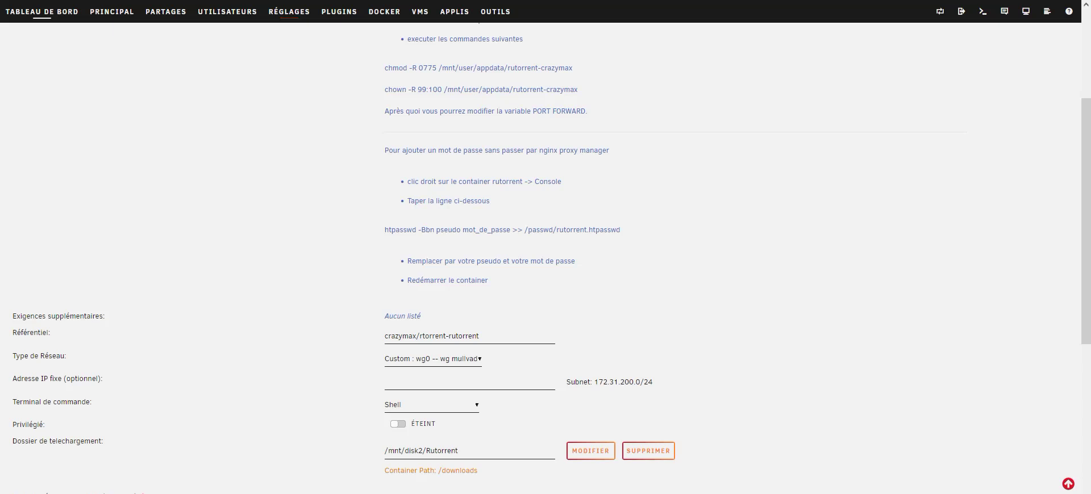
- Check the VPN manager in the server settings and the rutorrent-crazymax container's network type and port settings
click(289, 12)
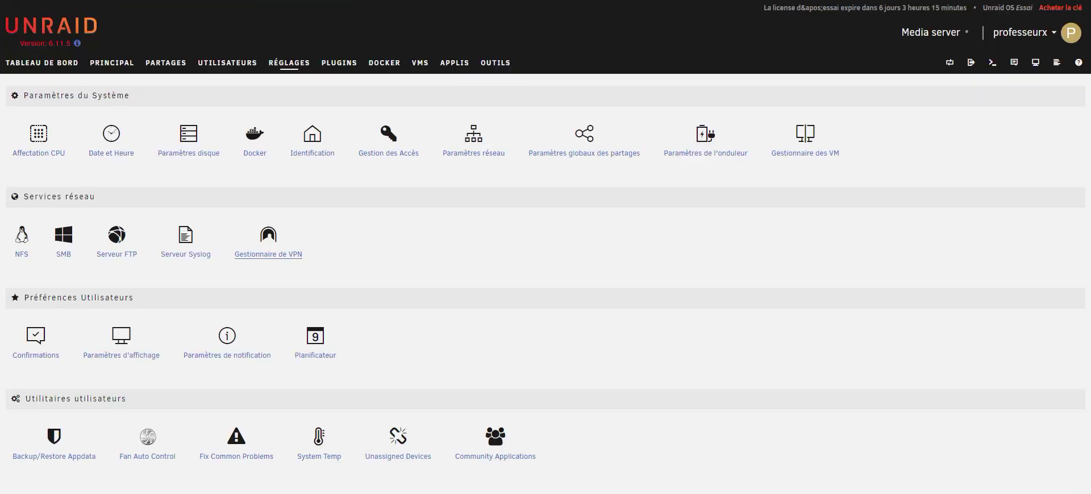
click(268, 254)
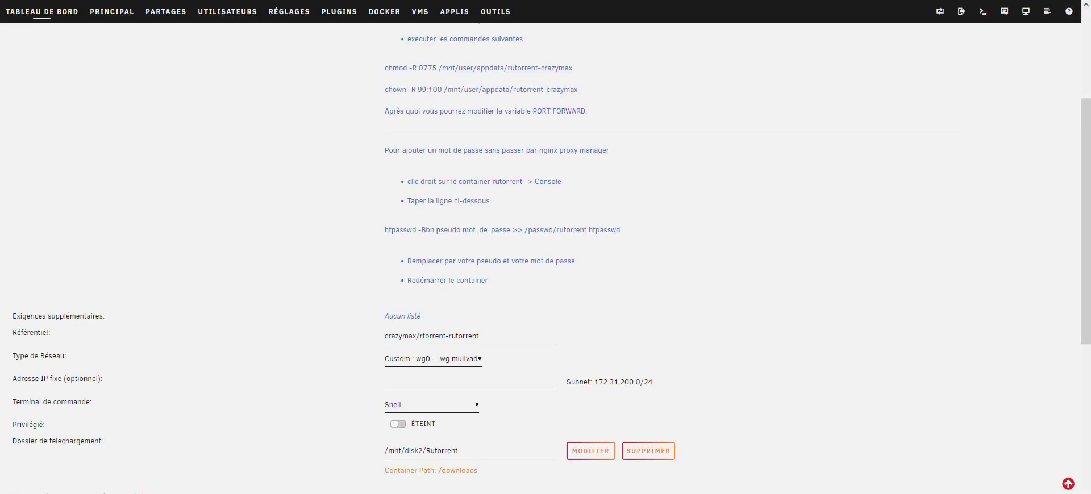
scroll(545, 255, down, 5)
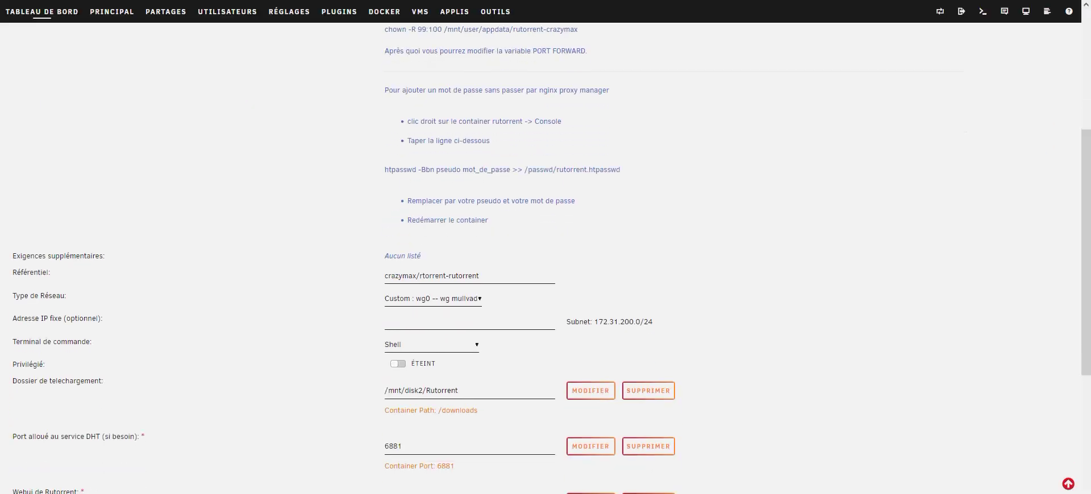
scroll(545, 255, down, 1)
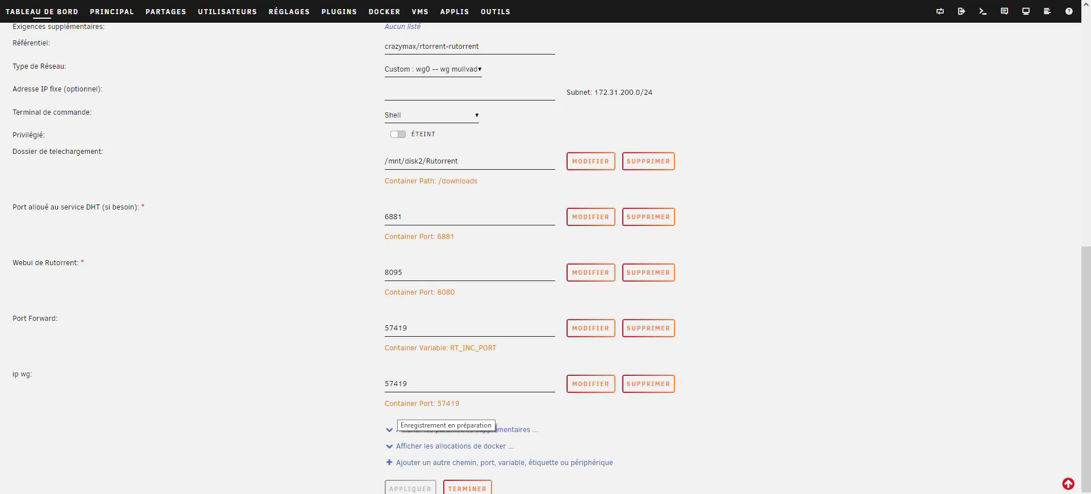
click(504, 462)
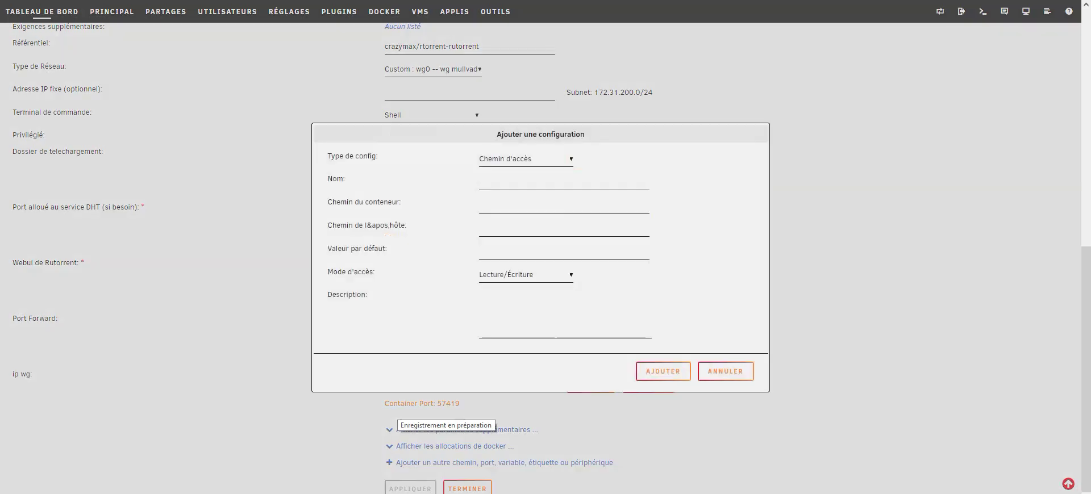
click(526, 159)
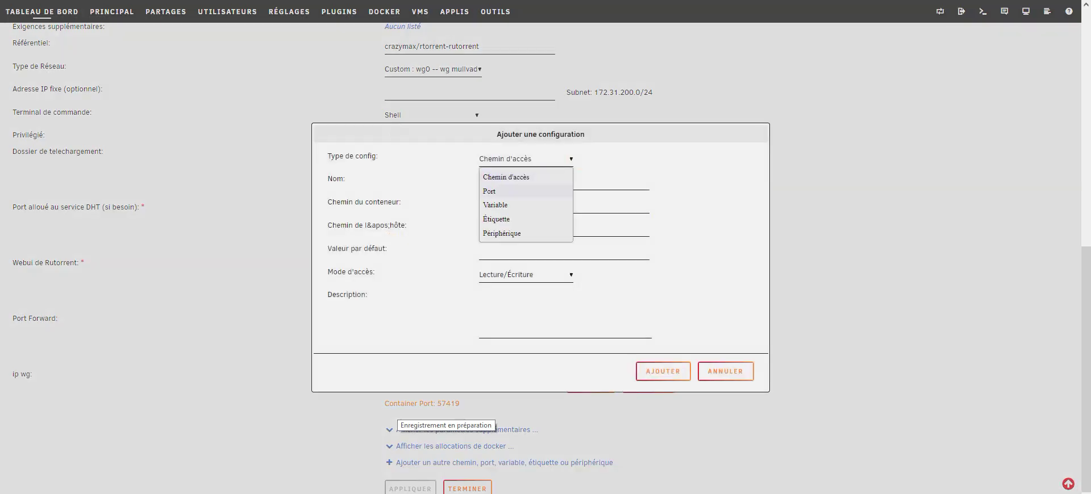
key(Escape)
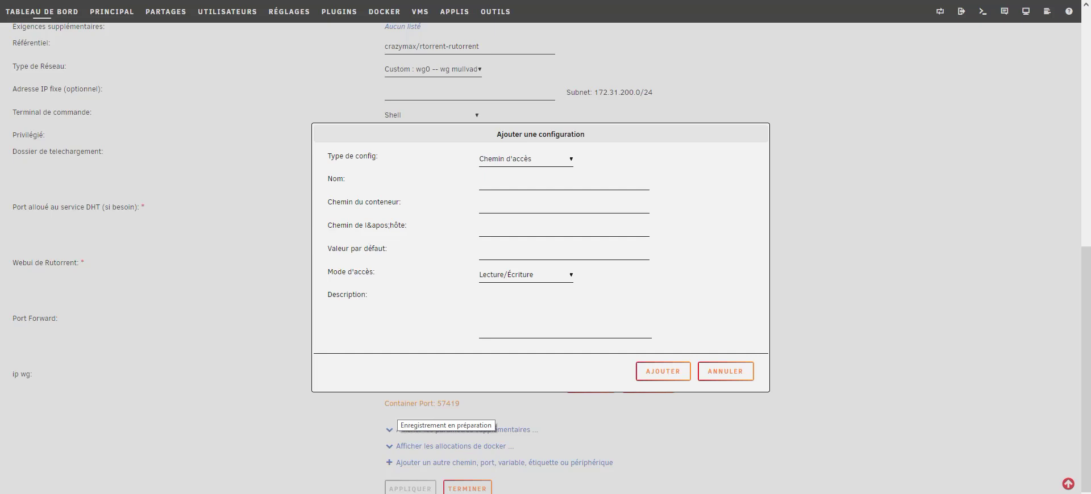
click(563, 206)
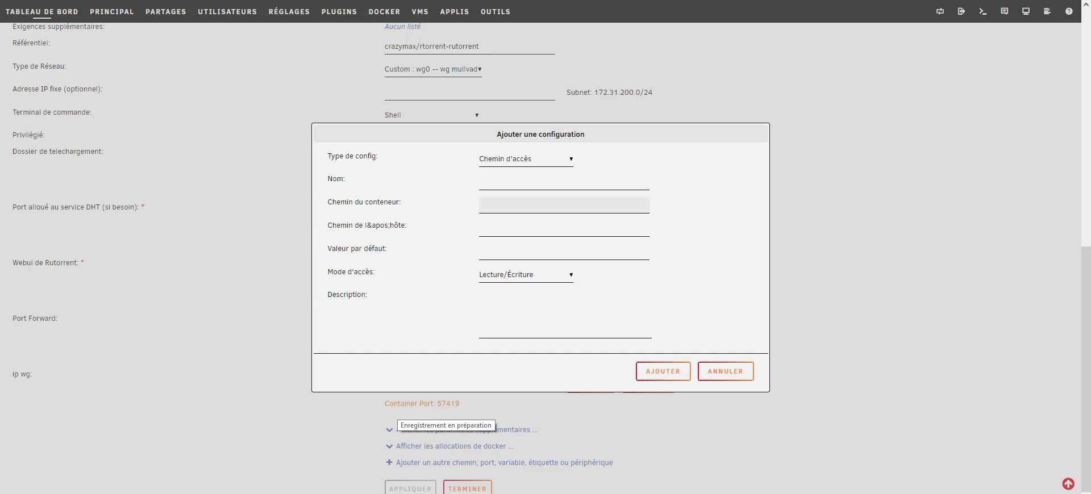
click(562, 229)
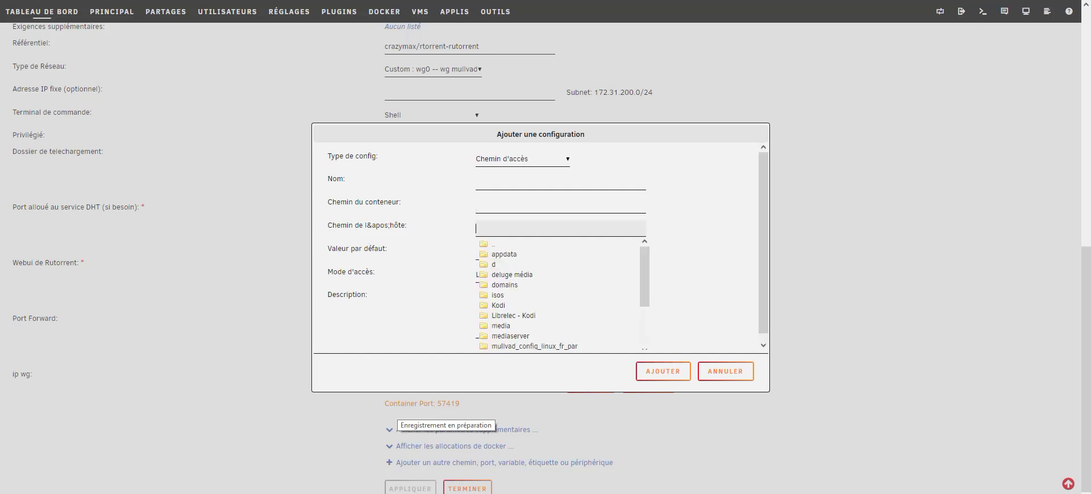
key(Escape)
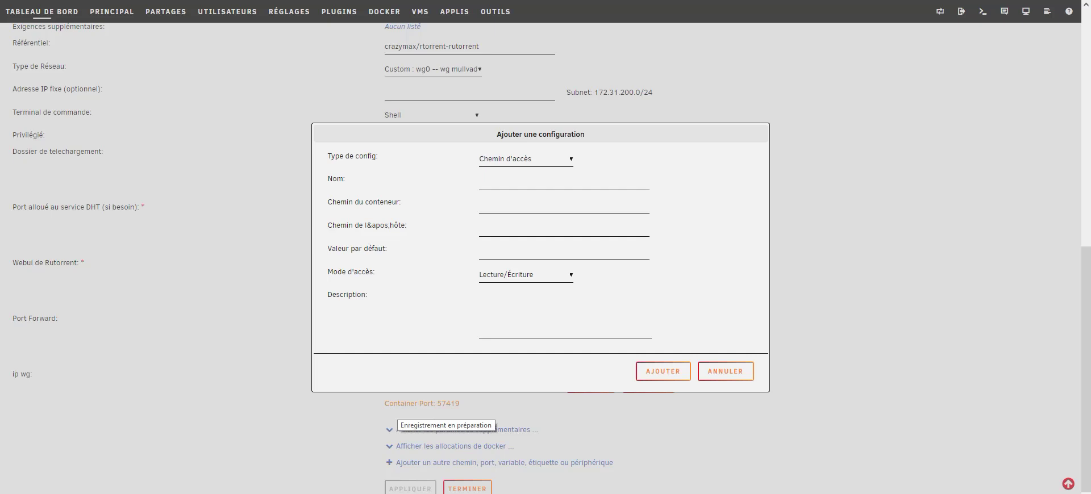
click(525, 159)
key(Return)
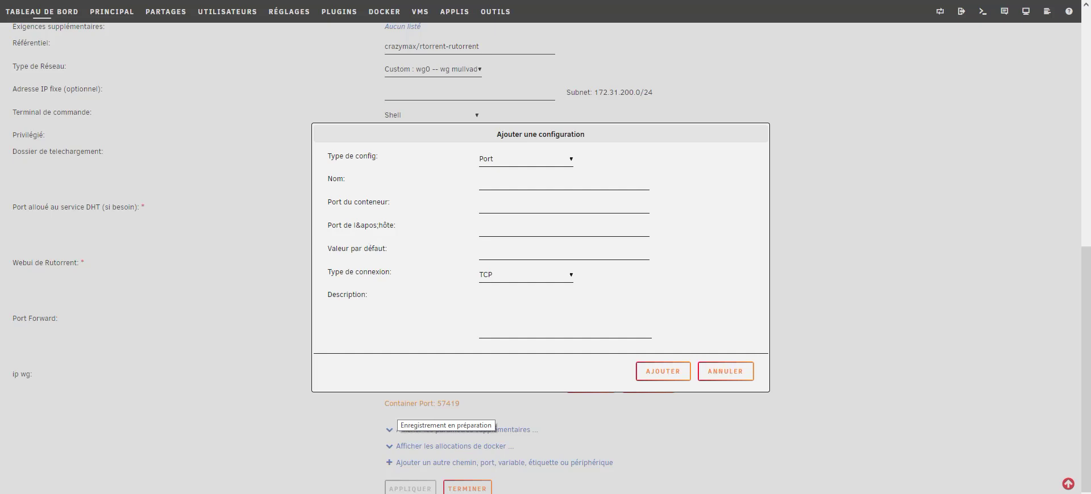
click(726, 371)
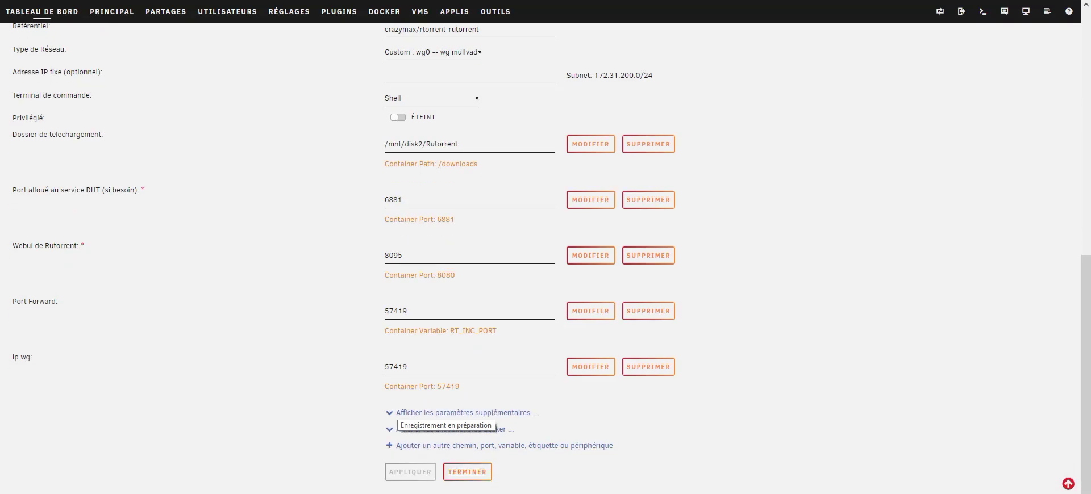
scroll(545, 259, up, 6)
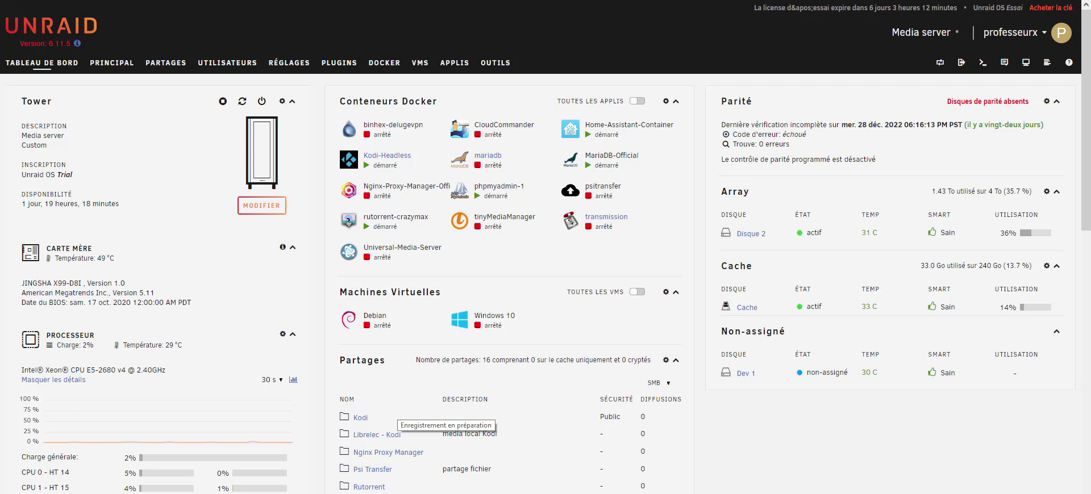
scroll(546, 284, down, 3)
scroll(545, 284, up, 3)
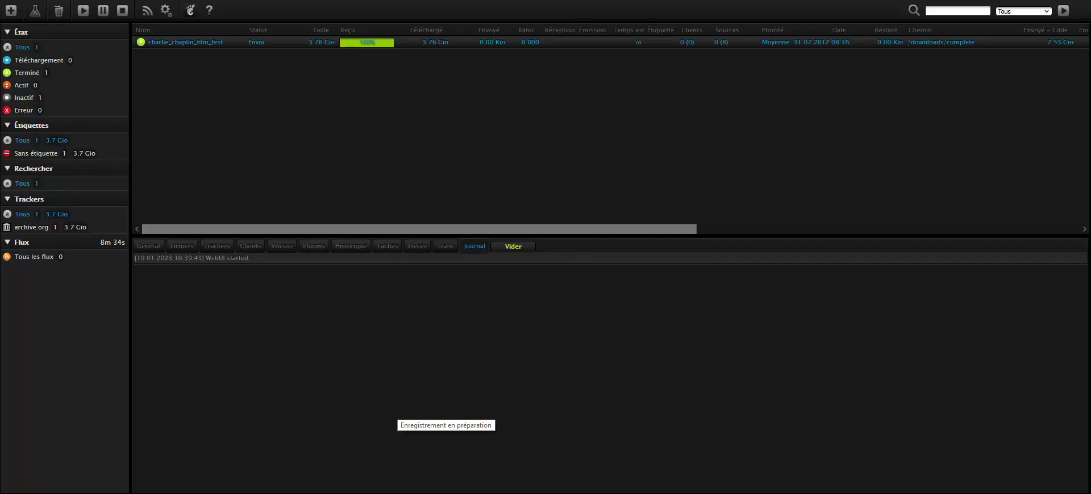
- Delete the charlie_chaplin_film_fest torrent from ruTorrent together with its downloaded data
right_click(170, 44)
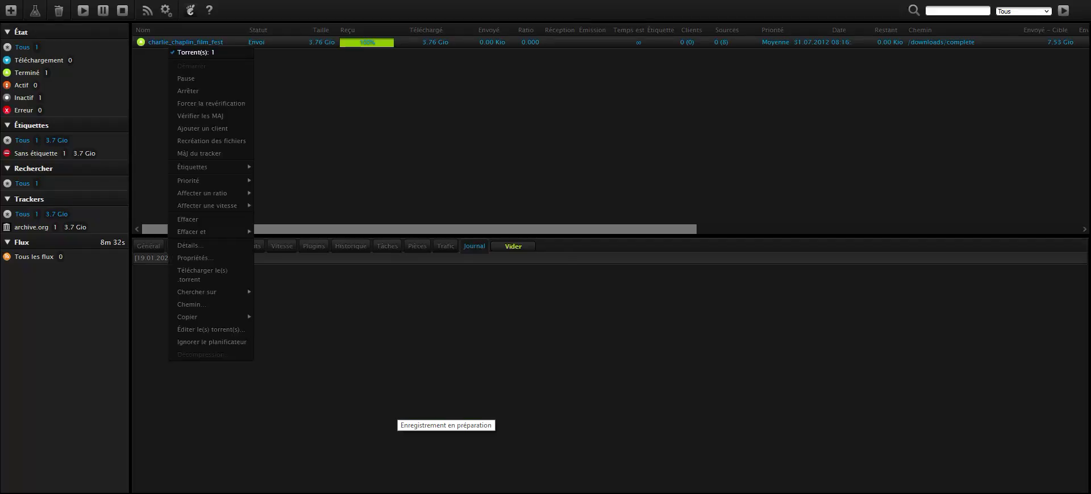
mouse_move(193, 232)
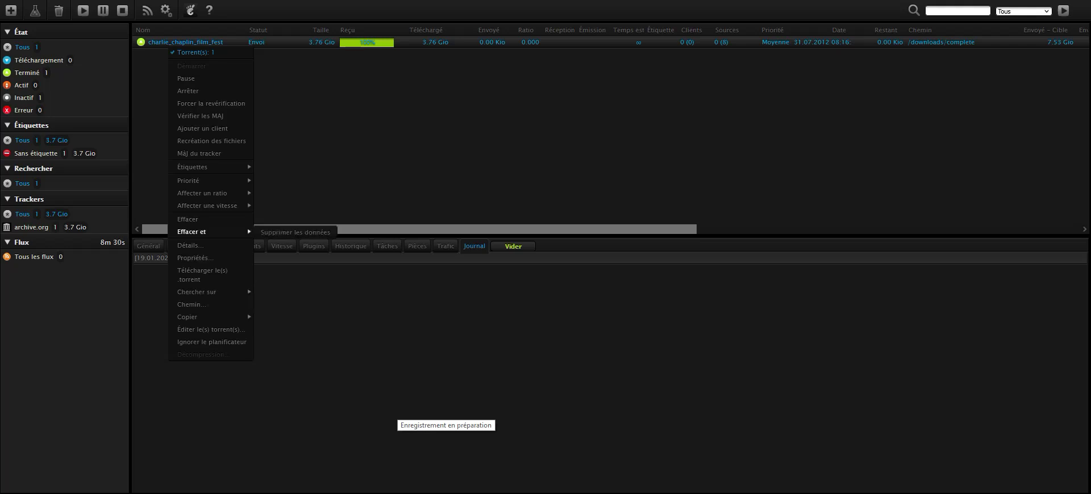
click(295, 232)
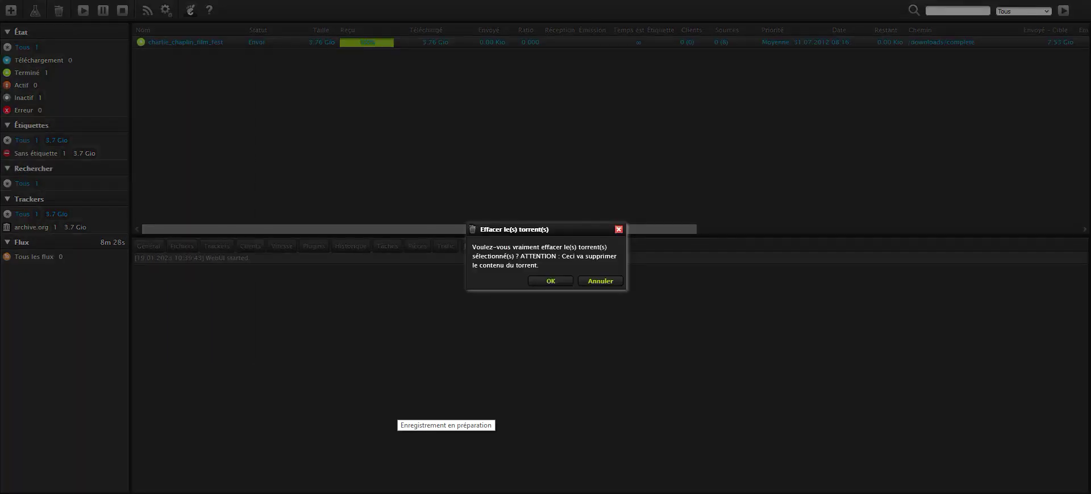
key(Return)
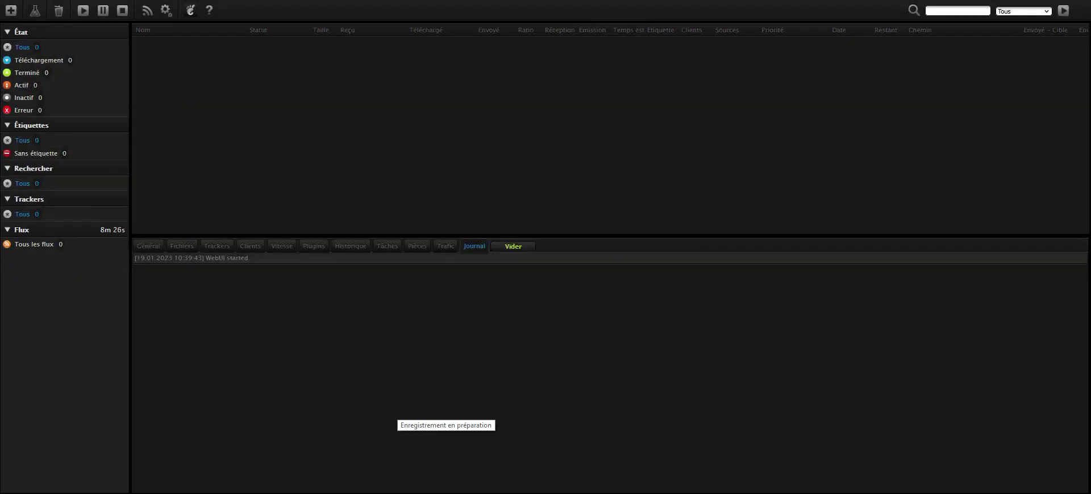
- Add The Charlie Chaplin Festival torrent file from the Nouveau dossier folder to ruTorrent, and close the folder window
key(ctrl+Tab)
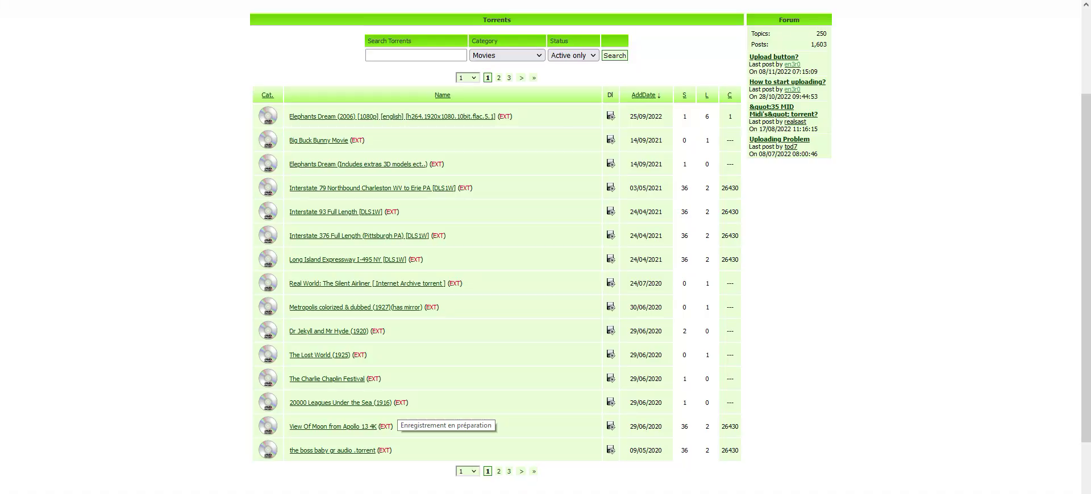
key(ctrl+Tab)
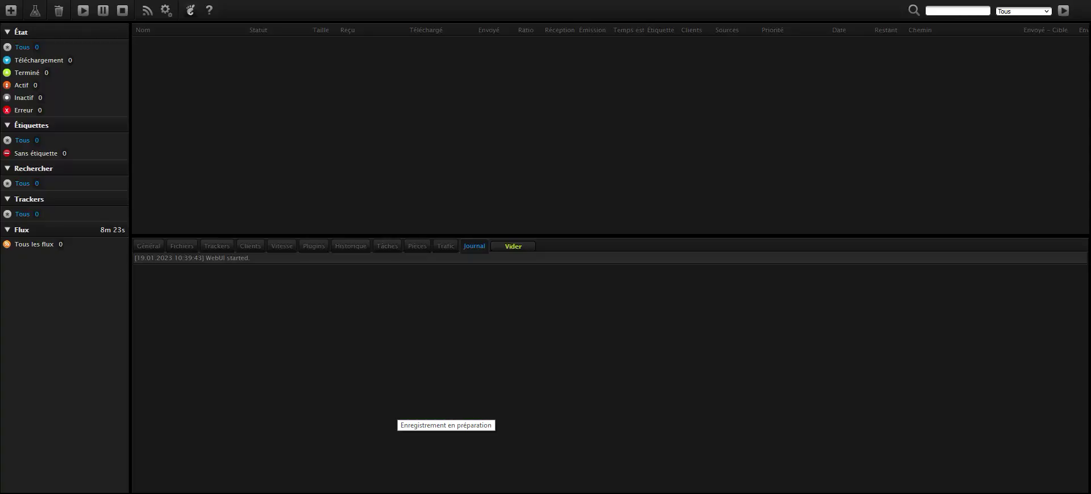
key(alt+Tab)
drag(352, 310, 364, 96)
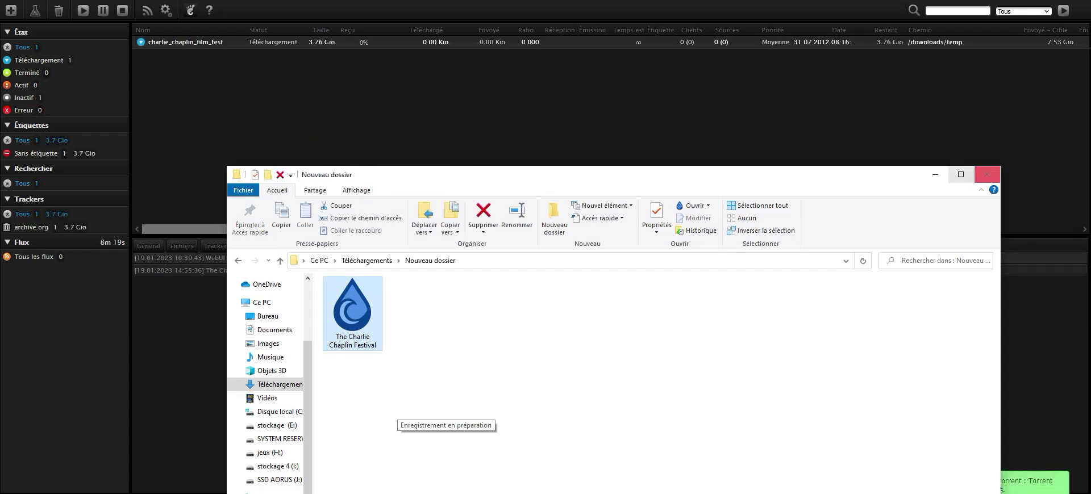
click(987, 174)
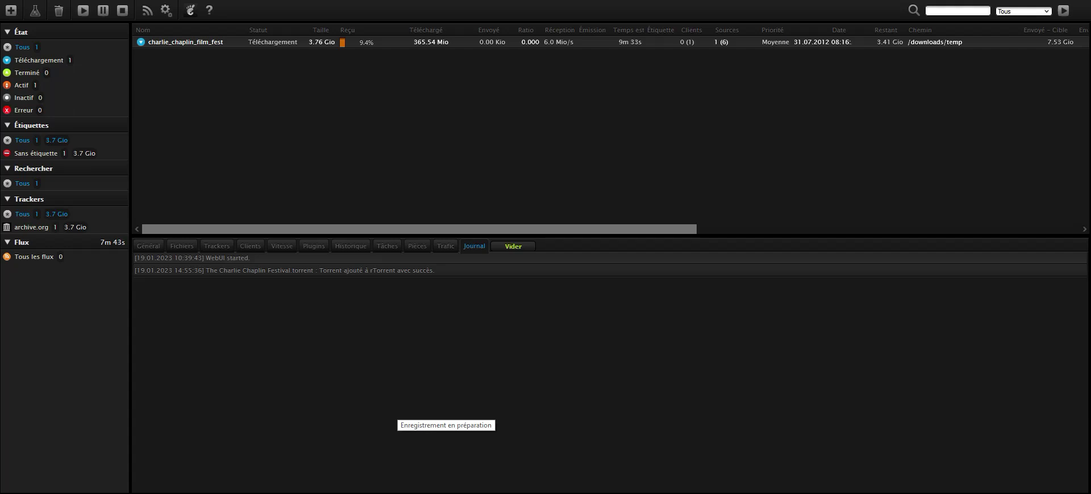
- Open TorGuard's Check My Torrent IP page from the search results and review its download section, check table and explanation
key(ctrl+Tab)
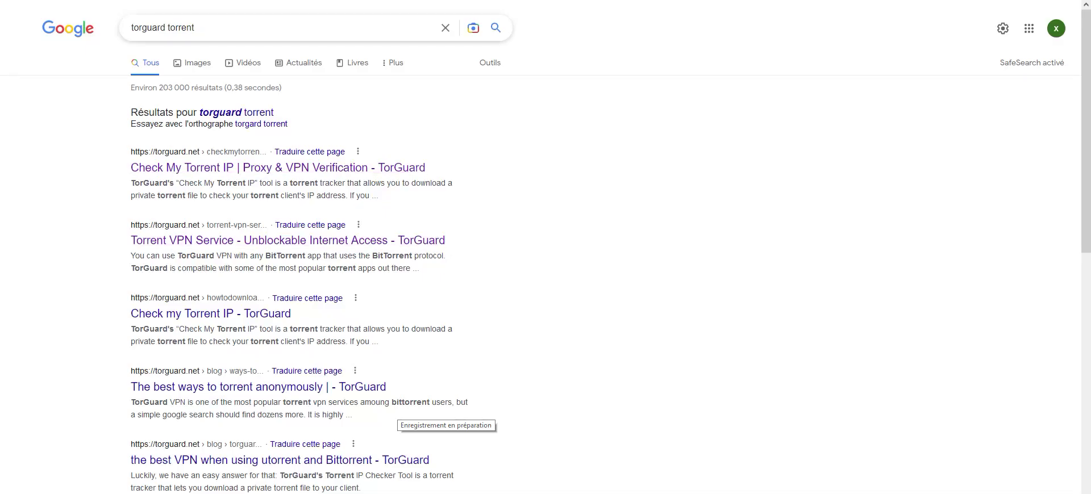
click(278, 167)
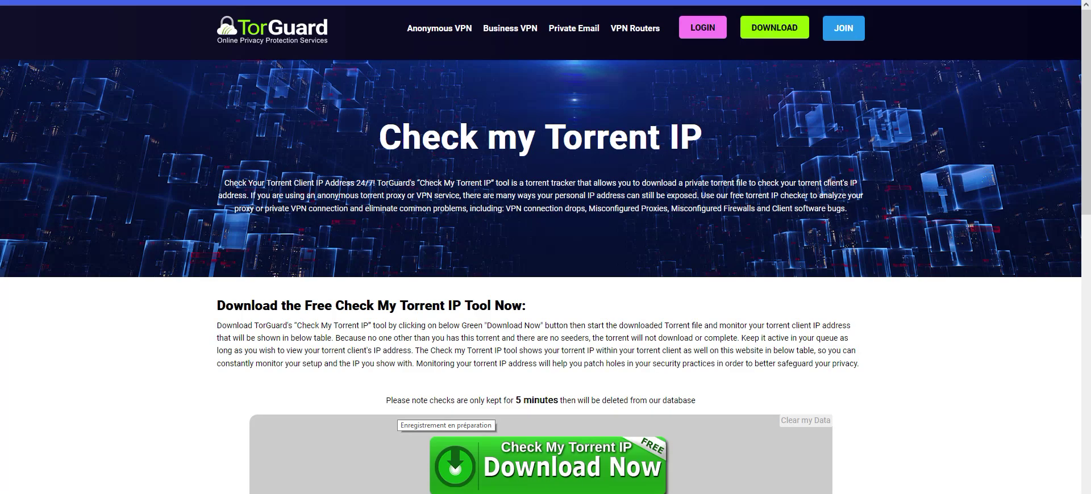
scroll(545, 255, down, 3)
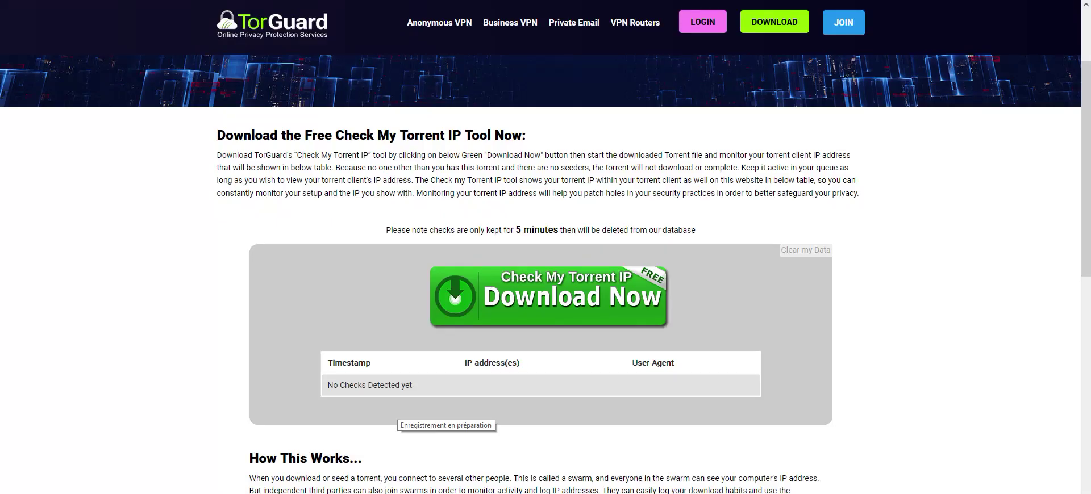
scroll(546, 274, down, 2)
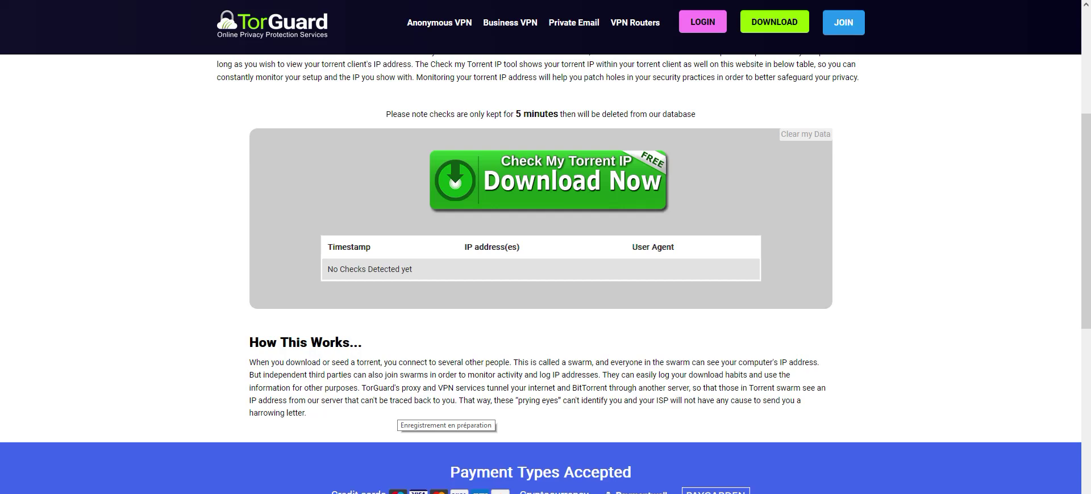
- Compare the charlie_chaplin_film_fest download progress in ruTorrent with TorGuard's IP check table, and return to the Unraid dashboard
key(ctrl+Tab)
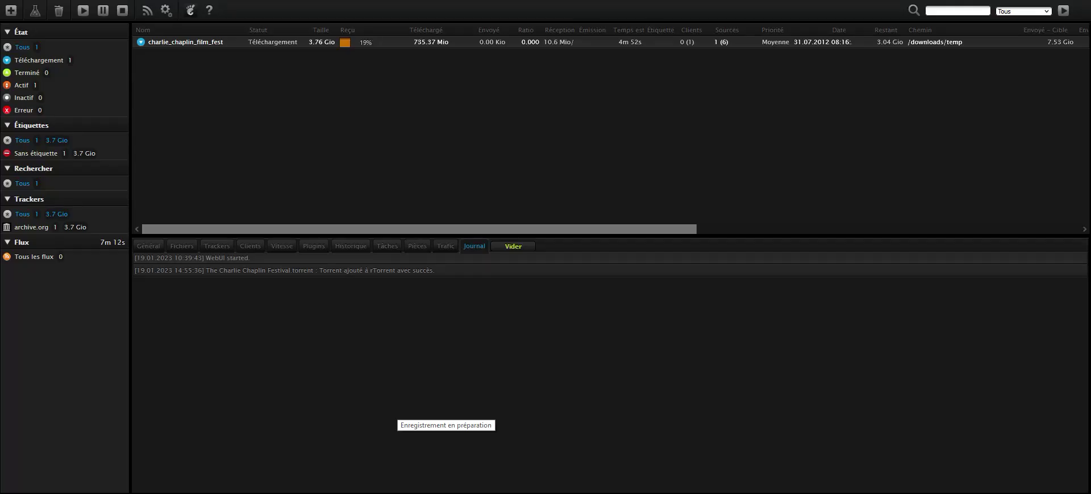
key(ctrl+Tab)
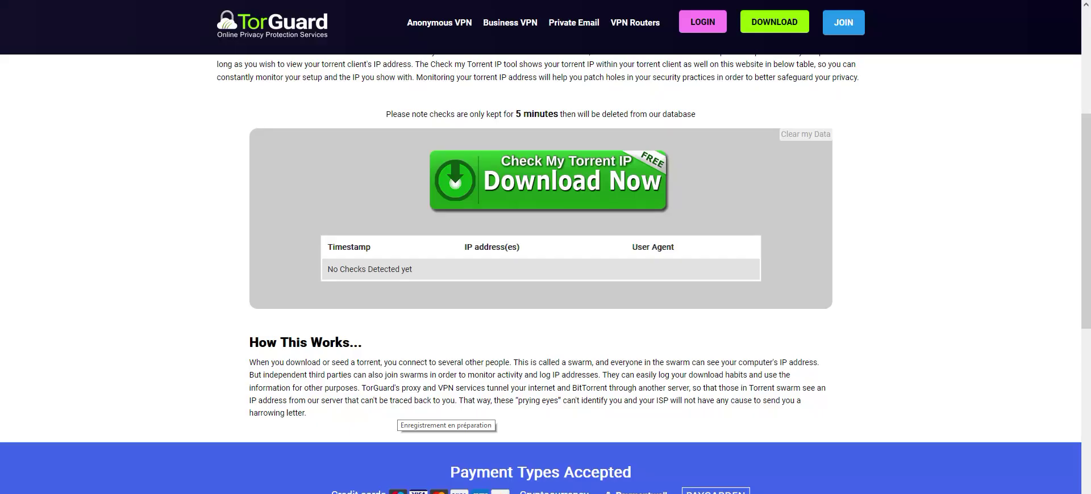
key(ctrl+Tab)
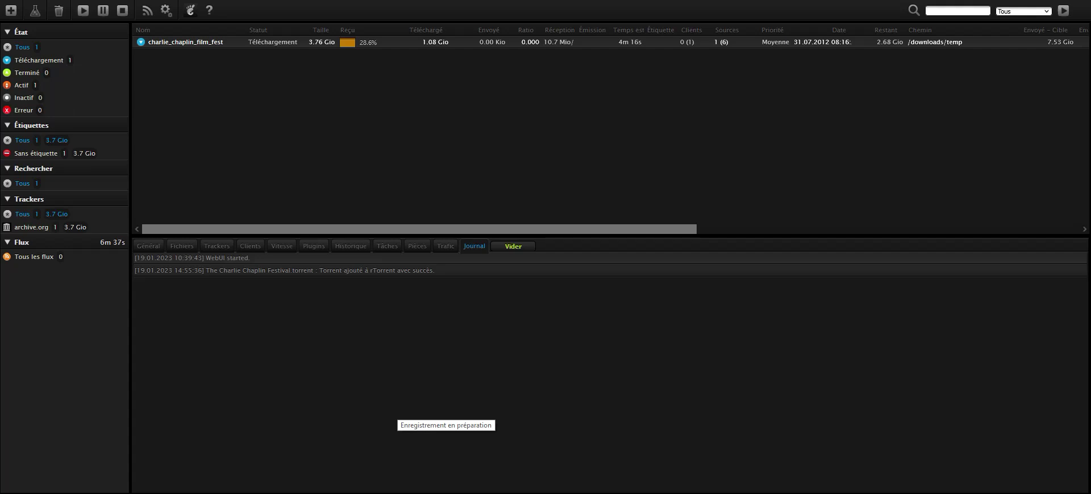
key(ctrl+Tab)
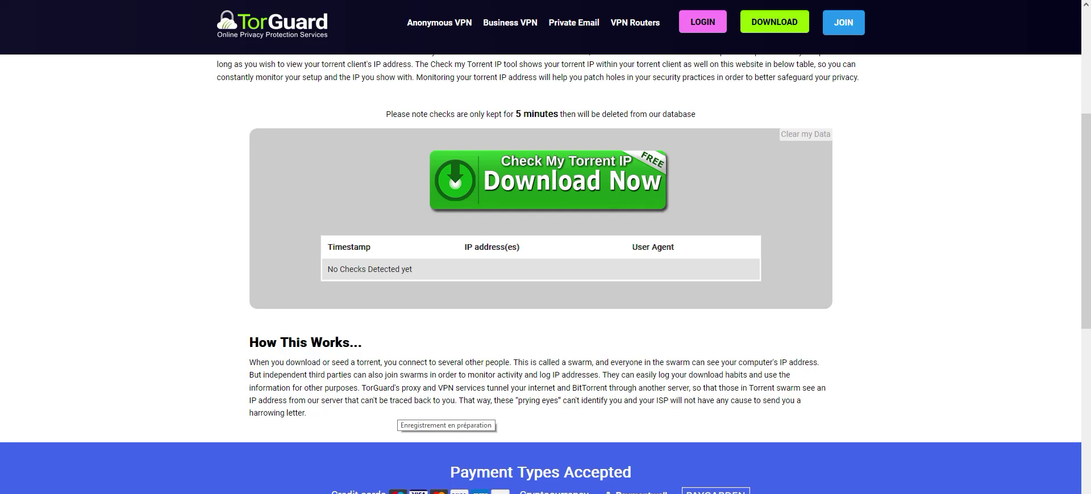
key(ctrl+Tab)
key(ctrl+Tab)
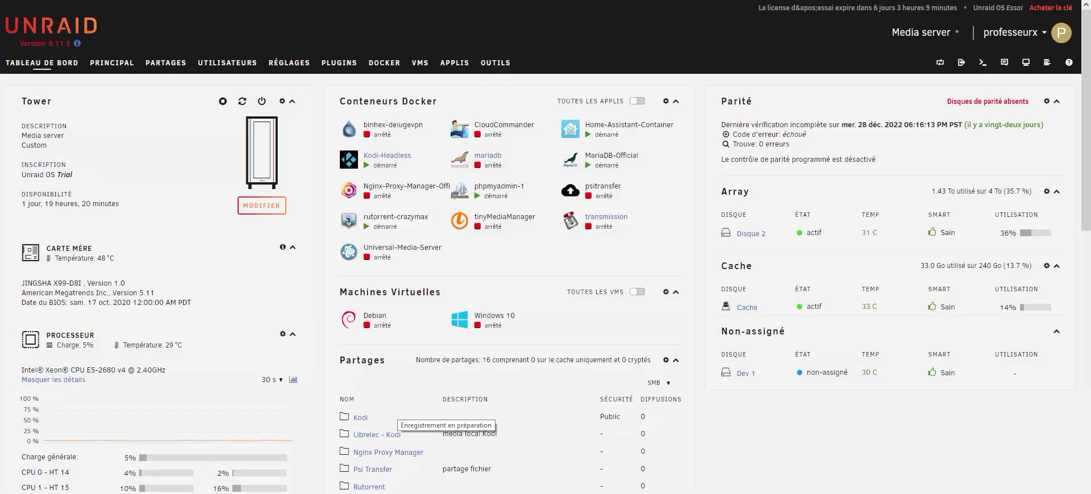